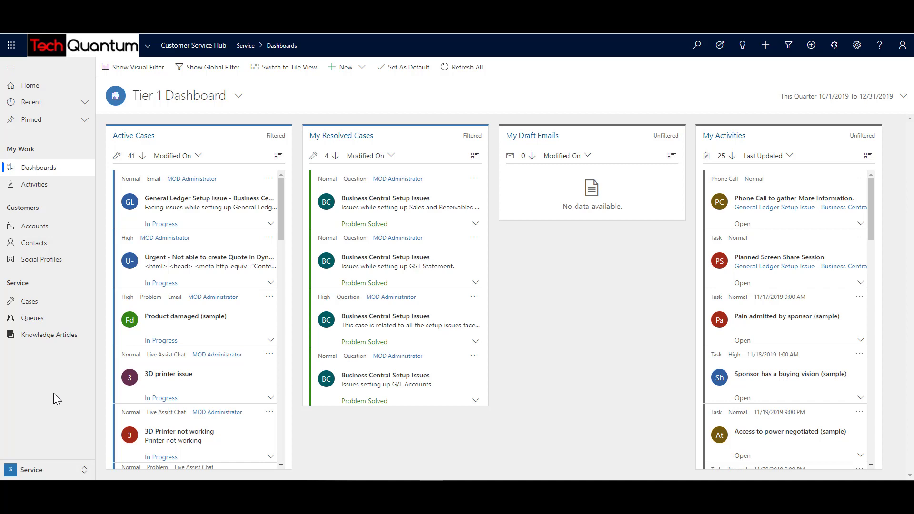
# Step: In Service Management, start a new knowledge article template with language English - Australia
pyautogui.click(43, 471)
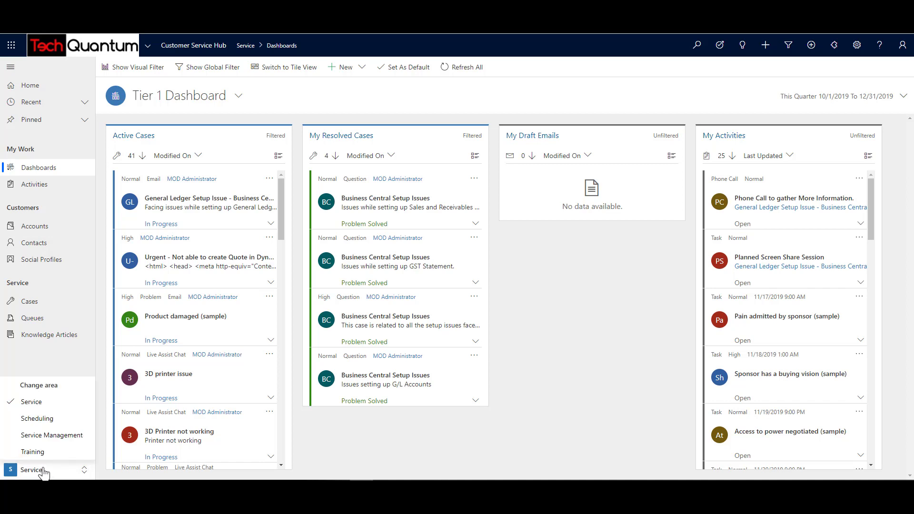
pyautogui.click(55, 433)
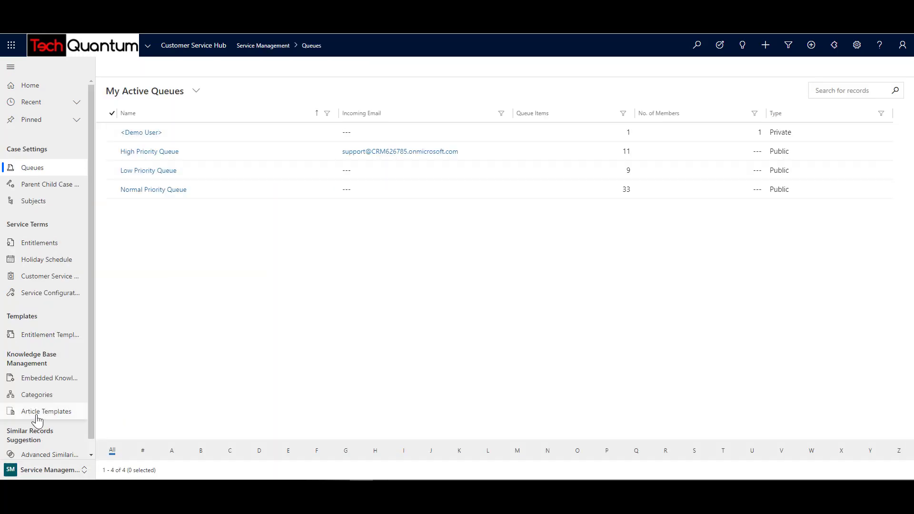
pyautogui.click(36, 414)
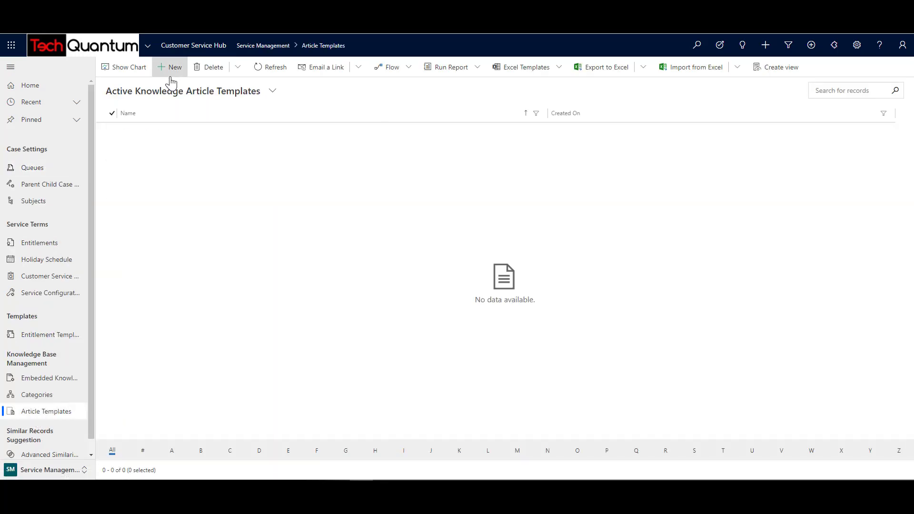
pyautogui.click(173, 68)
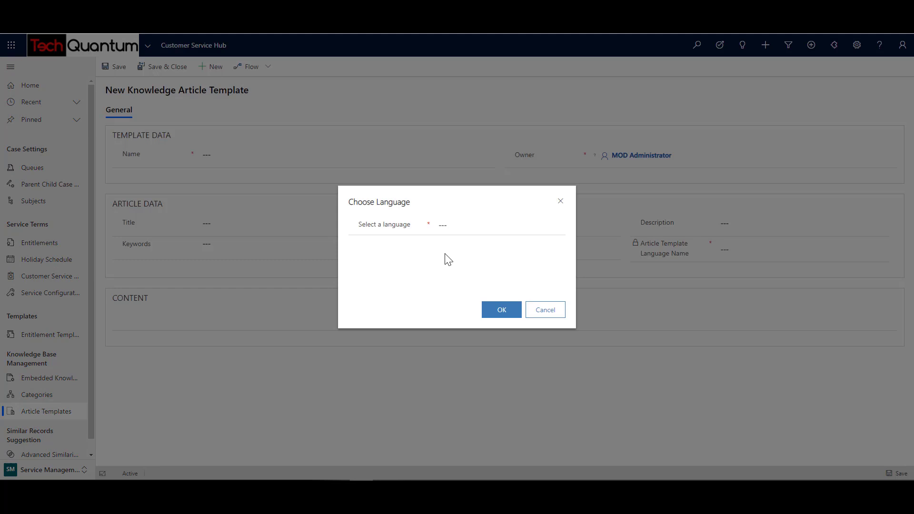
pyautogui.click(440, 225)
pyautogui.click(500, 312)
# Step: Name the template TQ-Process Template, title it Business Central Topics, and paste its keywords
pyautogui.click(231, 156)
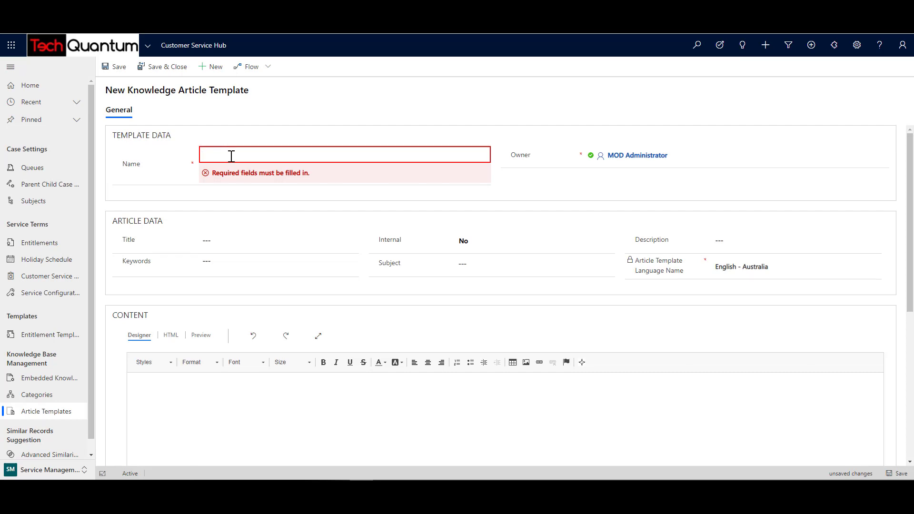
pyautogui.write('TQ-Process Template')
pyautogui.press('Tab')
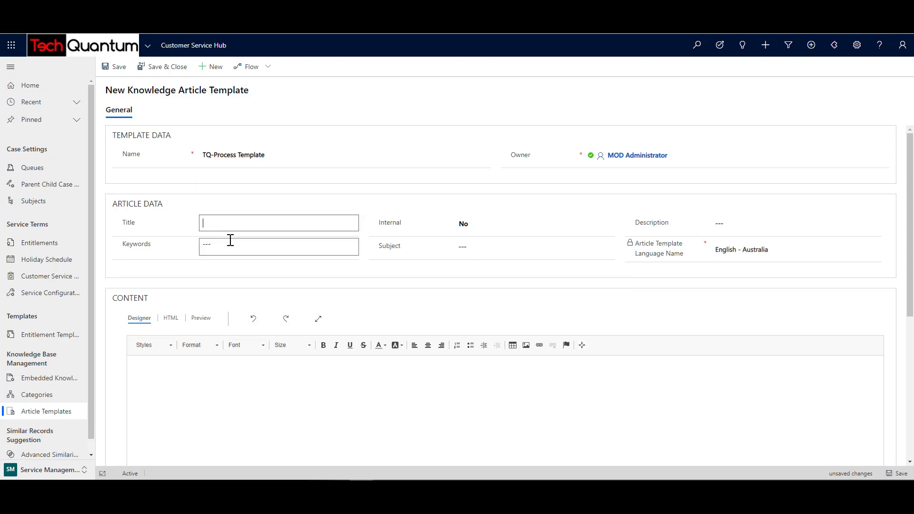
pyautogui.write('Business Central Topics')
pyautogui.click(218, 246)
pyautogui.write('business central,tech note,process,how to')
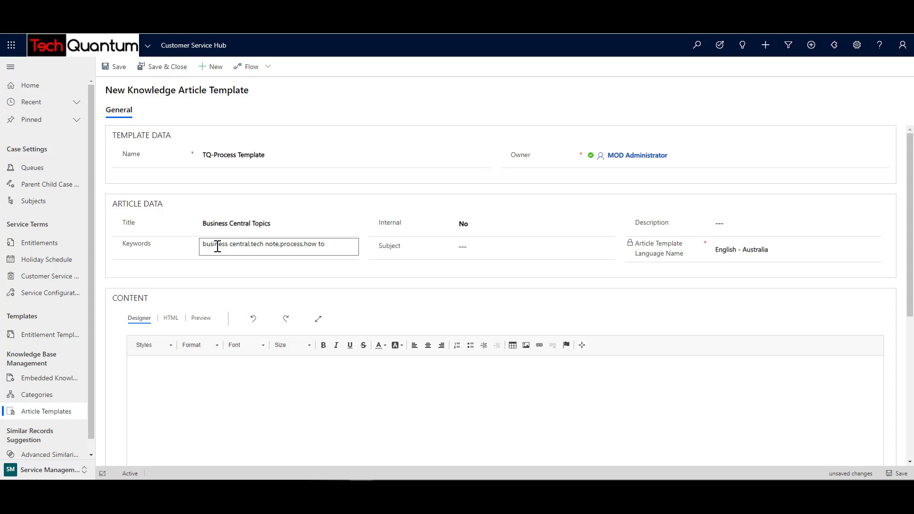
pyautogui.click(431, 227)
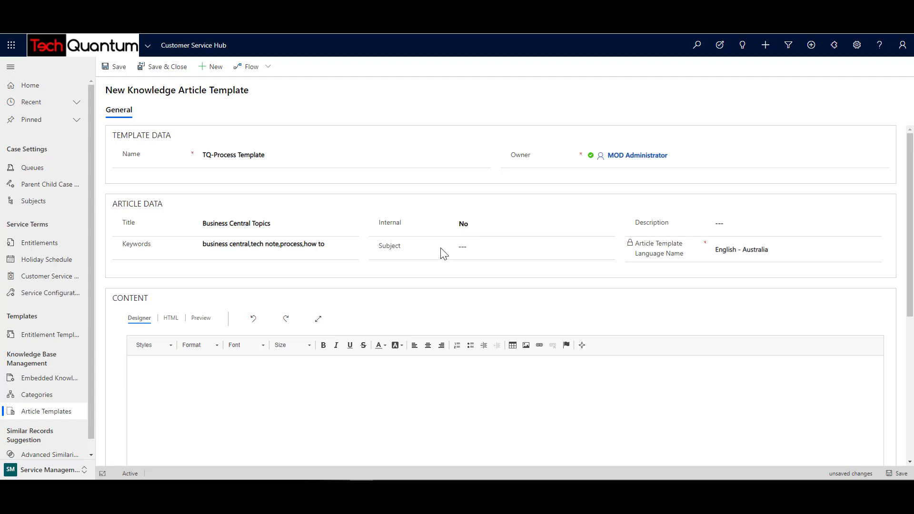
# Step: Set the subject to Products and the description to 'Use this template to create tech notes.'
pyautogui.click(457, 253)
pyautogui.click(558, 273)
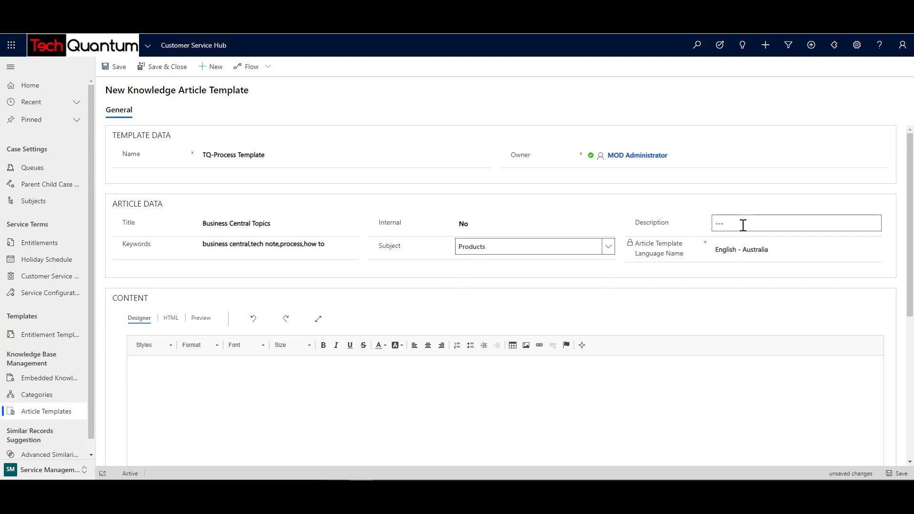
pyautogui.write('Use this template to create tech notes.')
pyautogui.press('Tab')
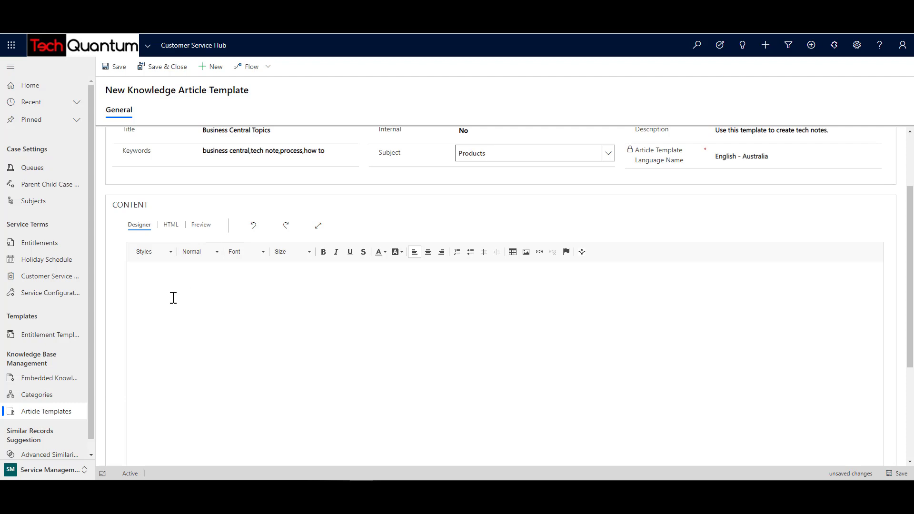
# Step: Replace the template body with prepared HTML: Purpose & Scope, Procedure, Additional Comments, feedback and contact footer
pyautogui.click(171, 225)
pyautogui.hotkey('ctrl', 'a')
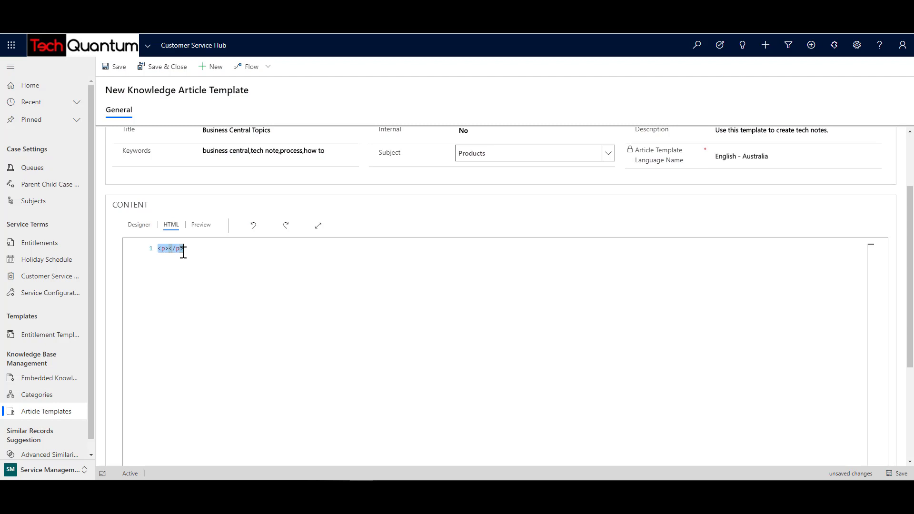
pyautogui.hotkey('ctrl', 'v')
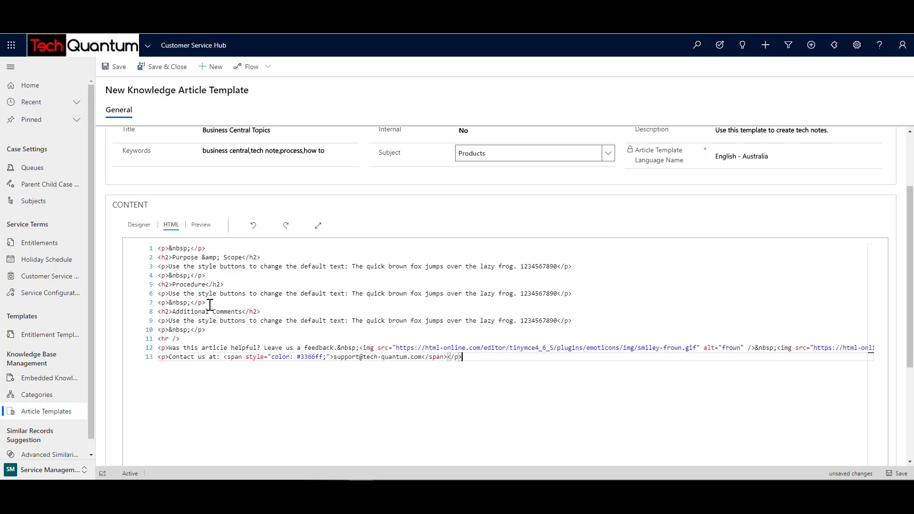
pyautogui.click(138, 225)
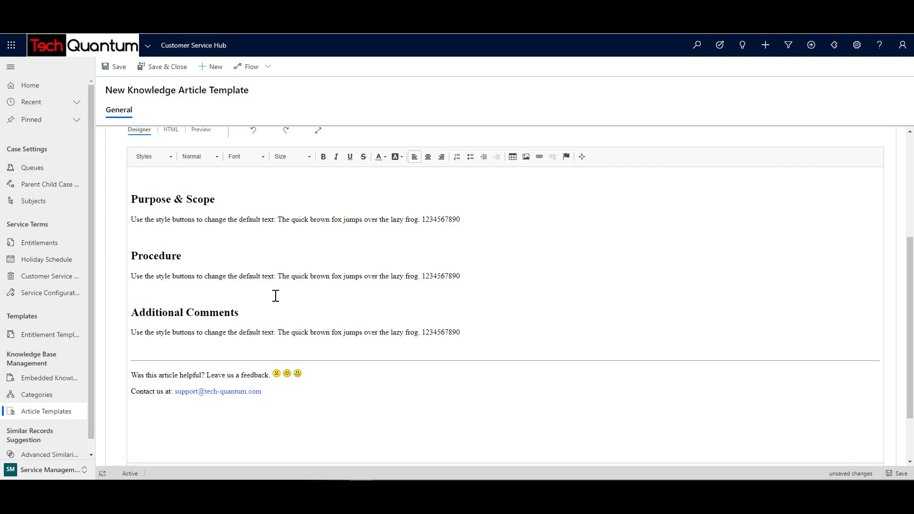
pyautogui.scroll(3, 275, 296)
pyautogui.scroll(1, 275, 294)
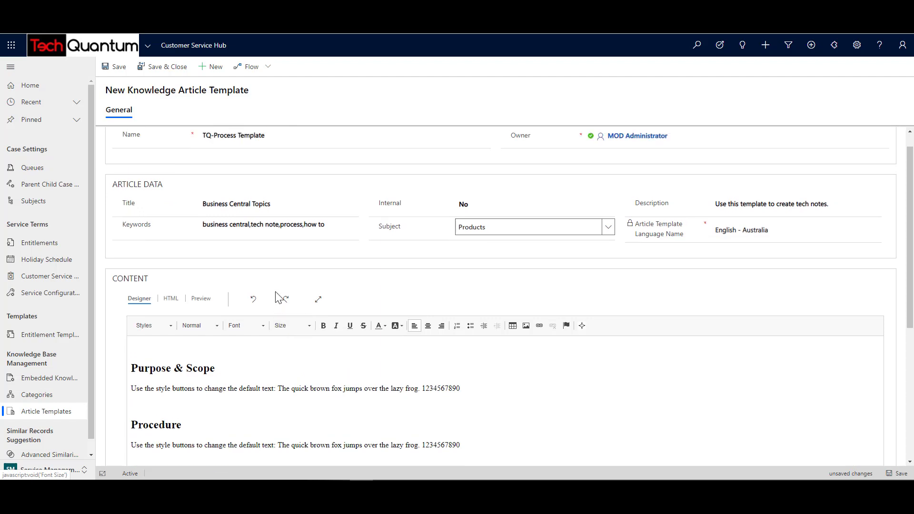
# Step: Save TQ-Process Template, then activate it from the article templates list
pyautogui.click(168, 70)
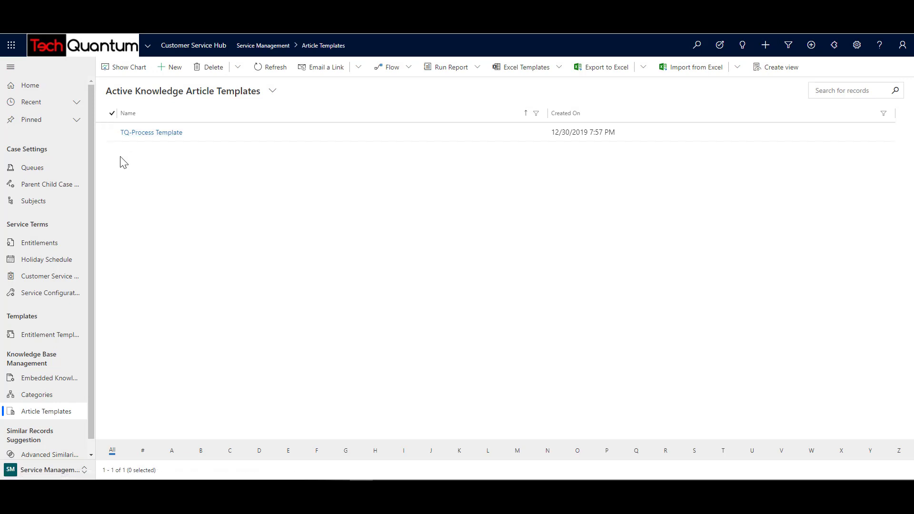
pyautogui.click(113, 133)
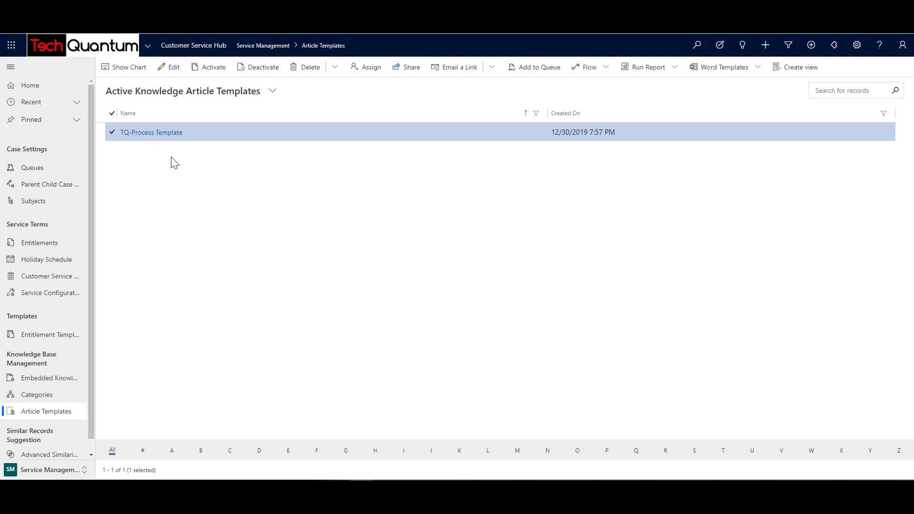
pyautogui.click(218, 68)
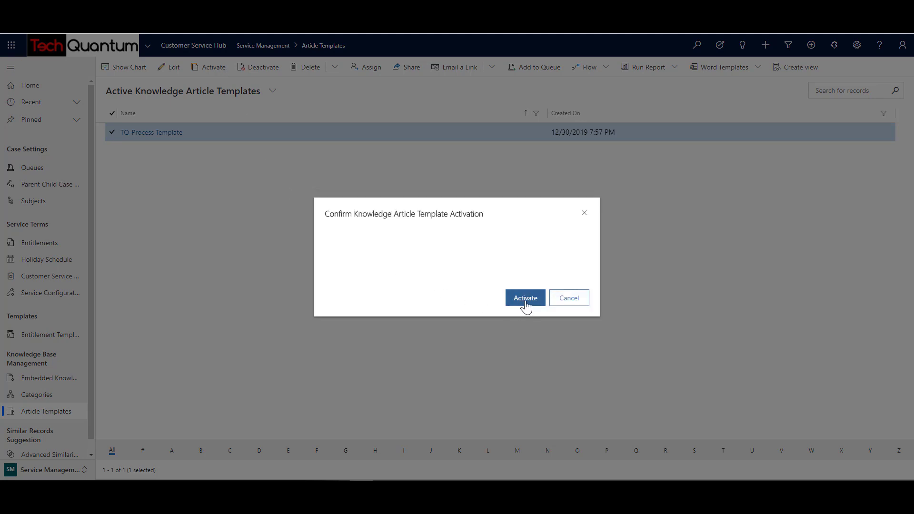
pyautogui.click(524, 303)
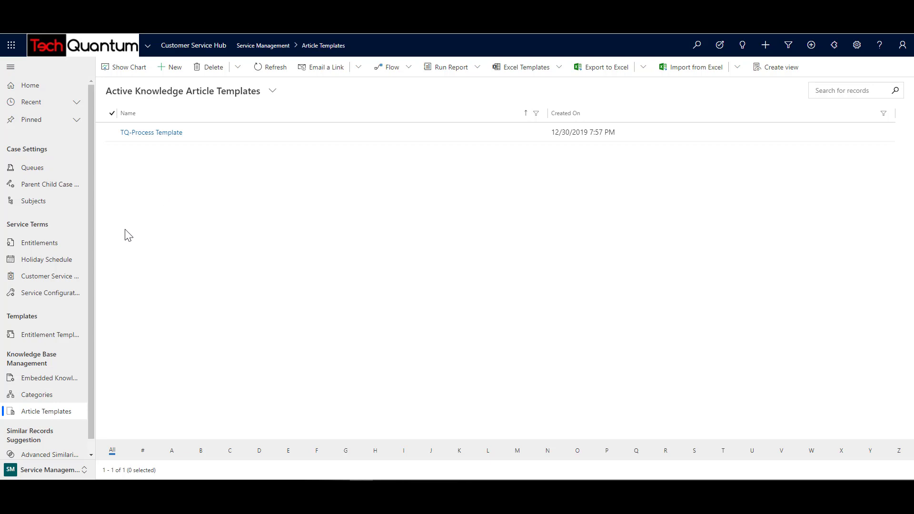
# Step: In the Service area, create a new knowledge article from the TQ-Process Template
pyautogui.click(48, 472)
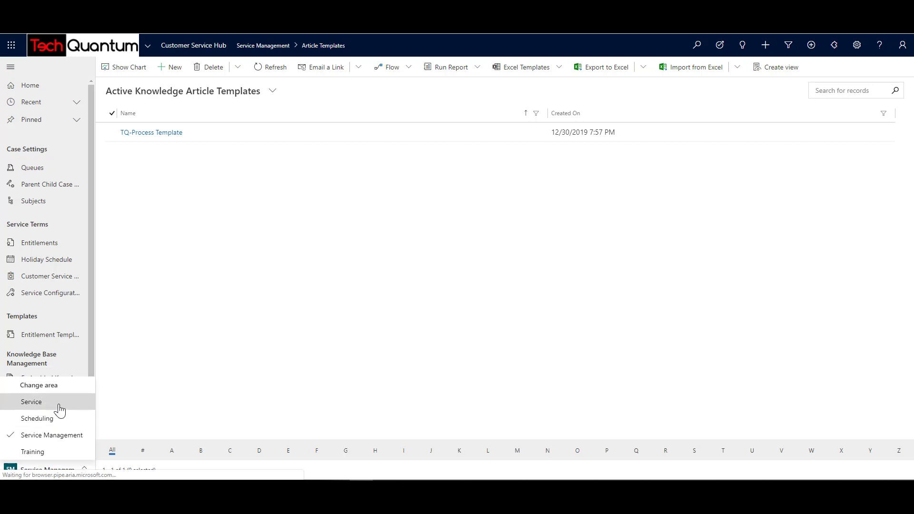
pyautogui.click(261, 292)
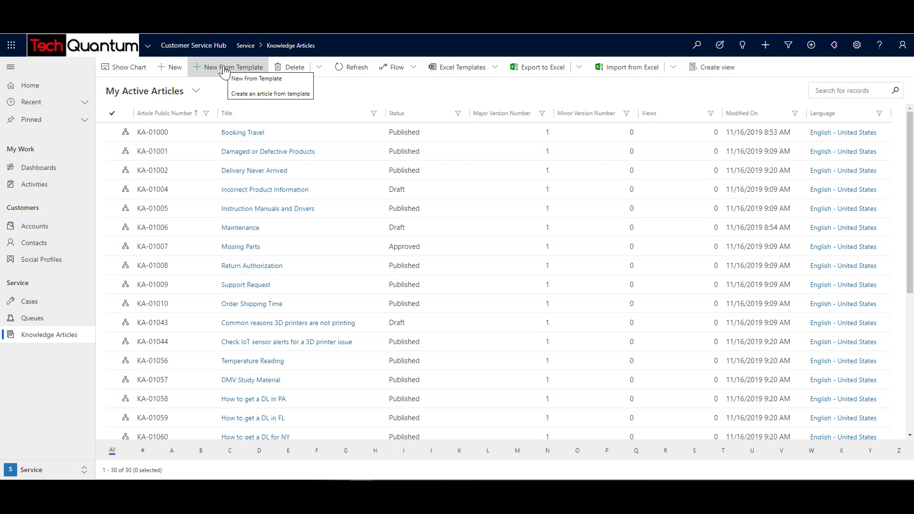
pyautogui.click(225, 68)
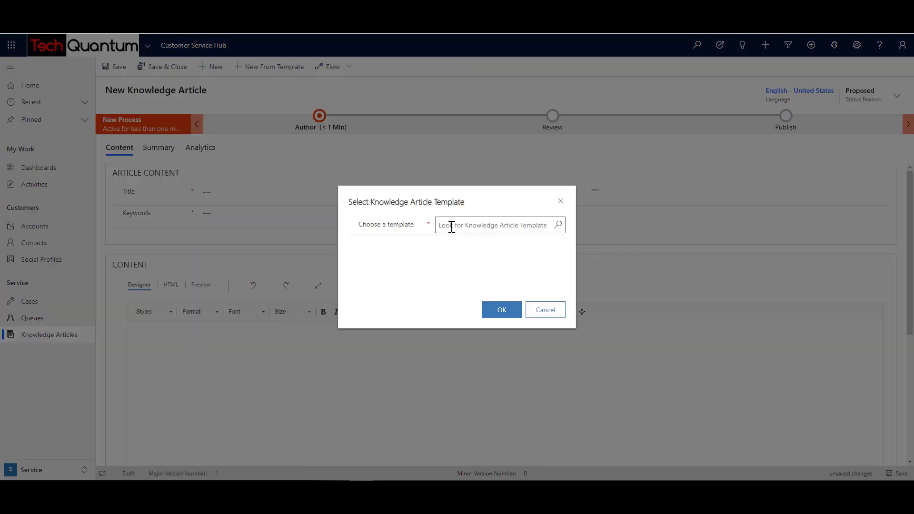
pyautogui.click(452, 224)
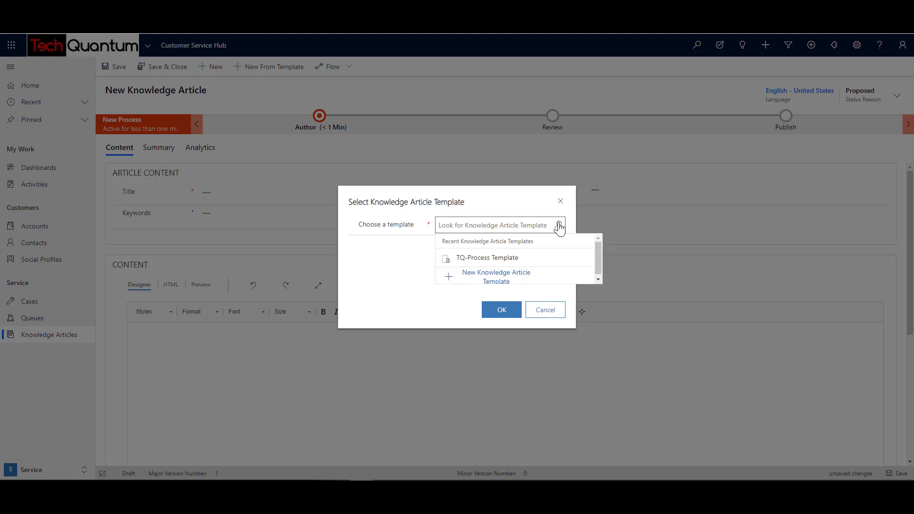
pyautogui.click(465, 260)
pyautogui.click(507, 310)
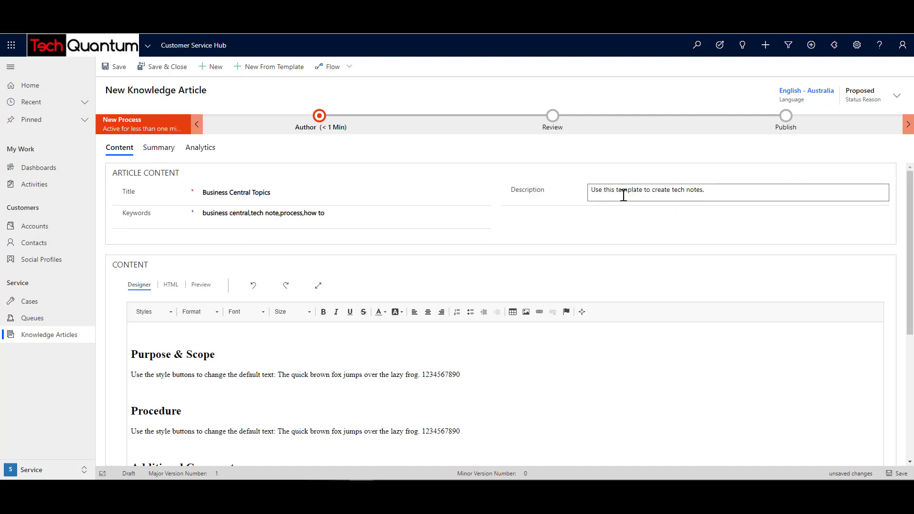
pyautogui.moveTo(295, 191); pyautogui.dragTo(166, 185)
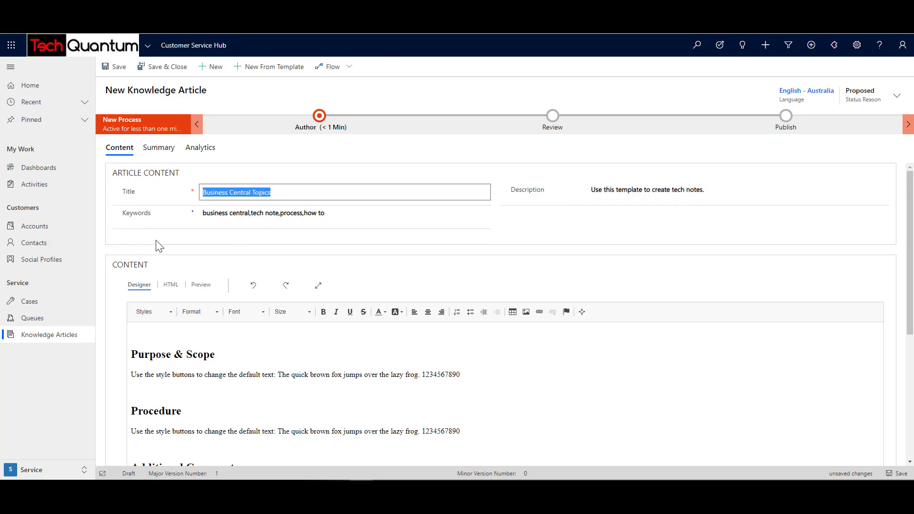
pyautogui.write('Setup Chart of Accounts in Business Central')
pyautogui.click(351, 219)
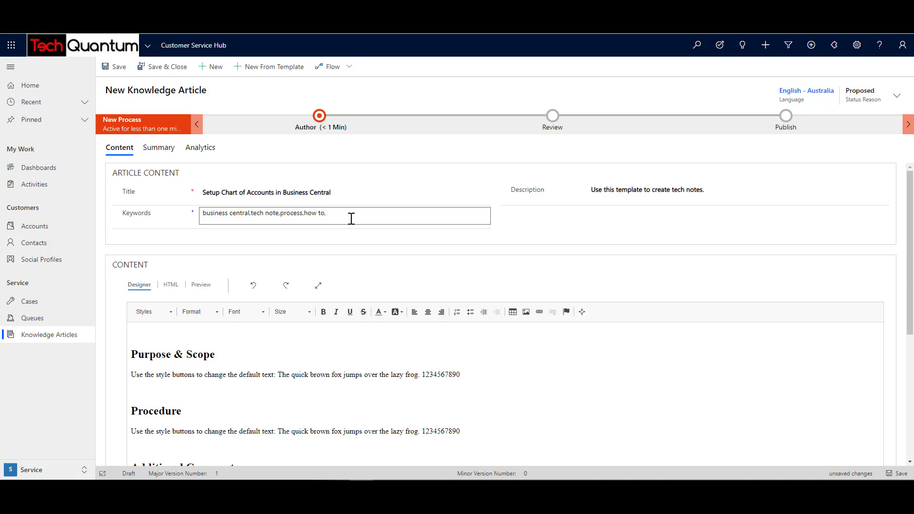
pyautogui.scroll(-4, 230, 298)
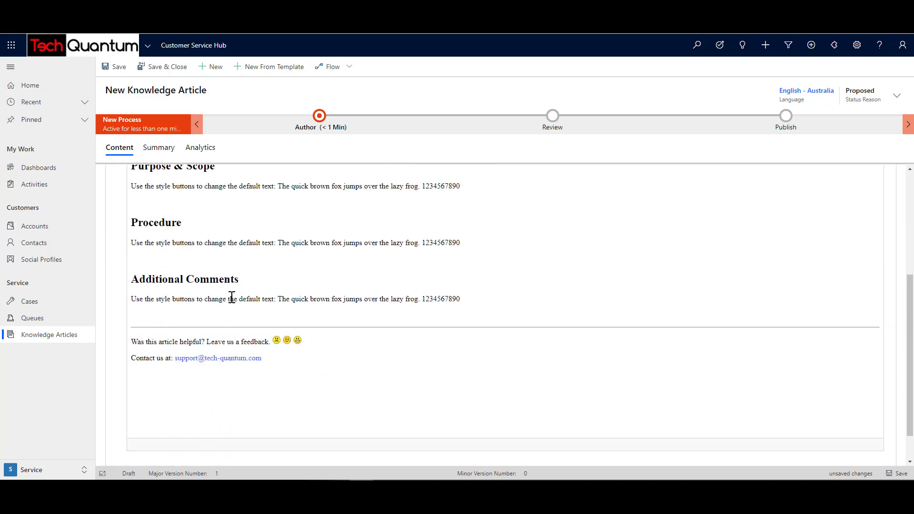
pyautogui.scroll(1, 232, 297)
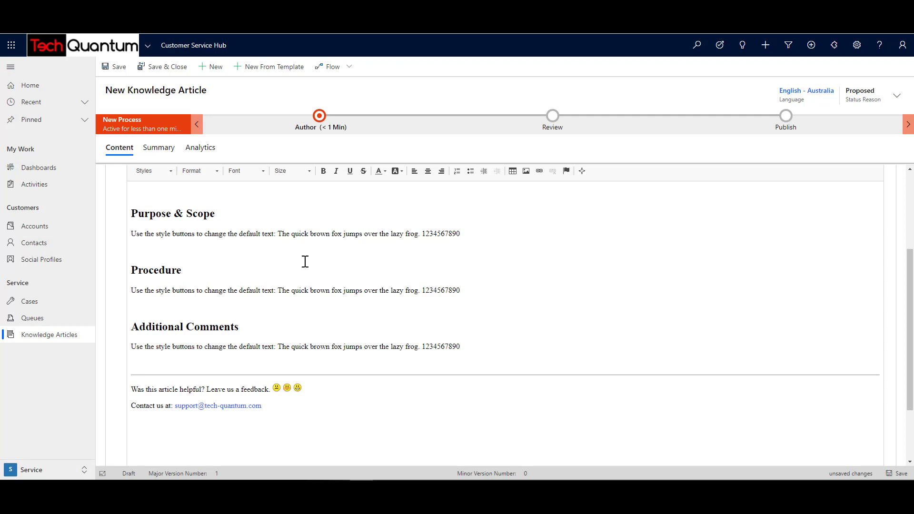
# Step: Replace the Purpose & Scope placeholder with 'The purpose of this article is......'
pyautogui.click(278, 236)
pyautogui.tripleClick(281, 235)
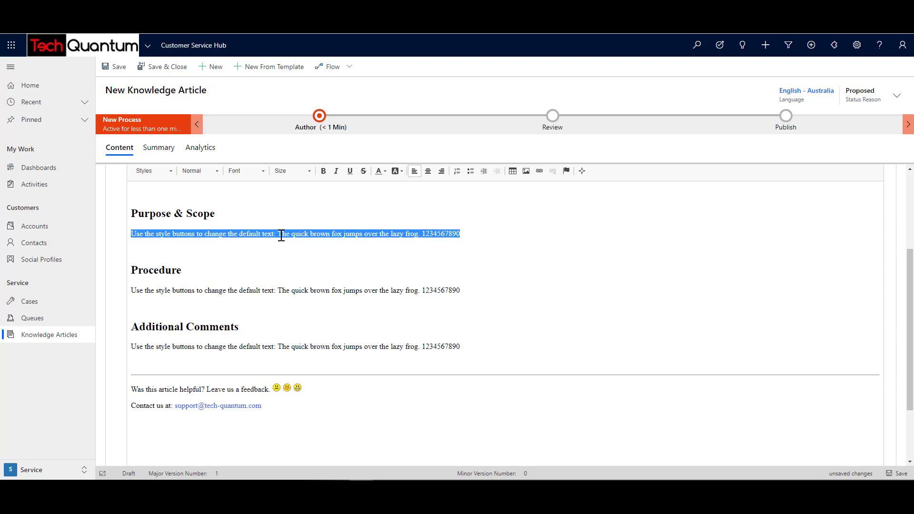
pyautogui.write('The purpose of this article is......')
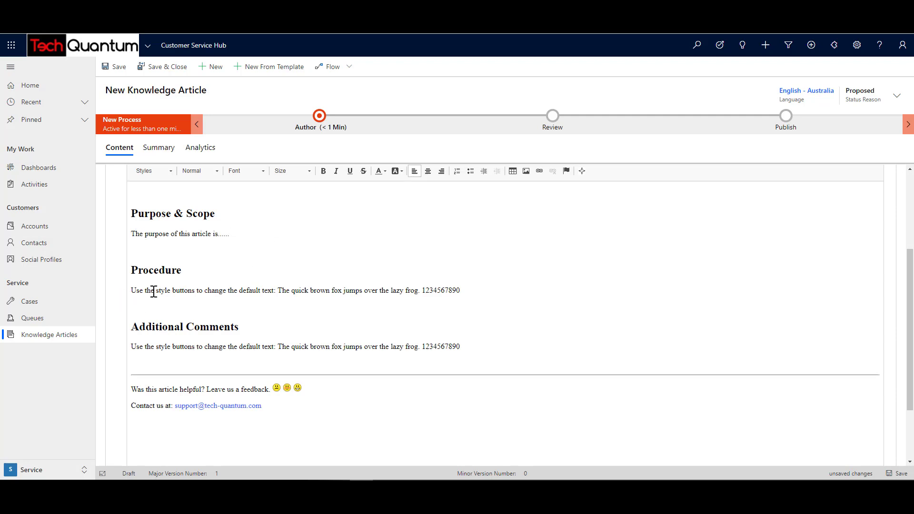
# Step: Make Procedure a numbered list starting 'Click G/L Accounts', followed by two placeholder steps
pyautogui.tripleClick(153, 290)
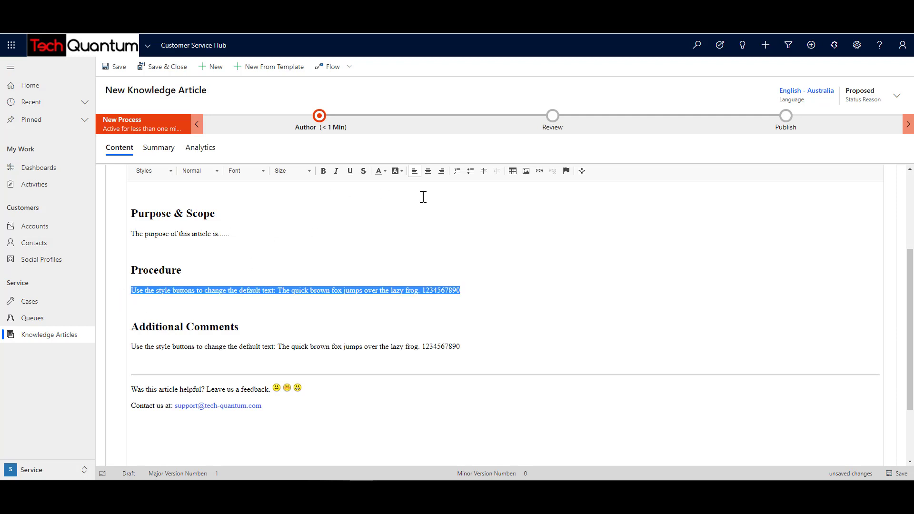
pyautogui.click(457, 172)
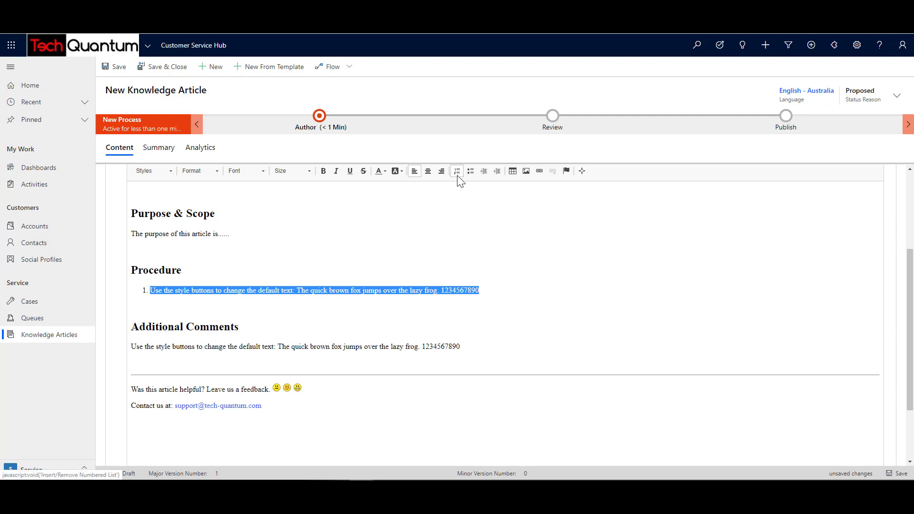
pyautogui.write('Click')
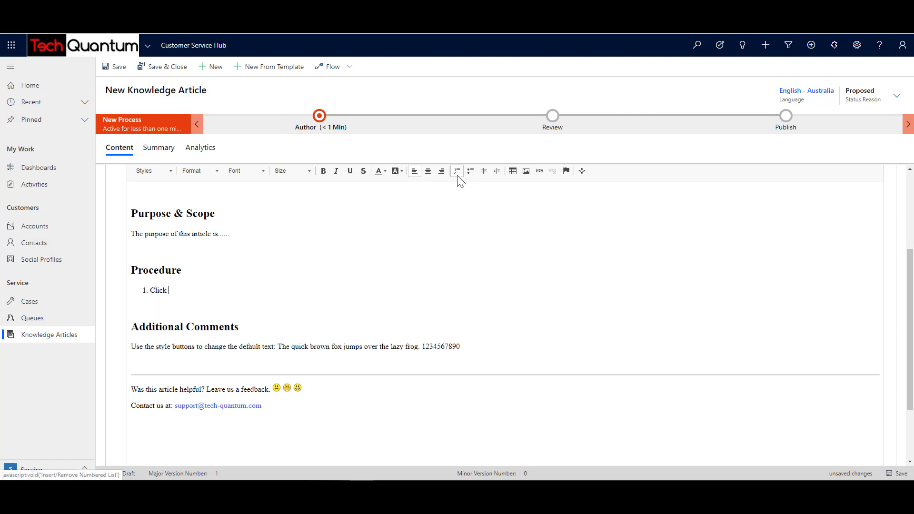
pyautogui.write(' G/L Accounts')
pyautogui.press('Return')
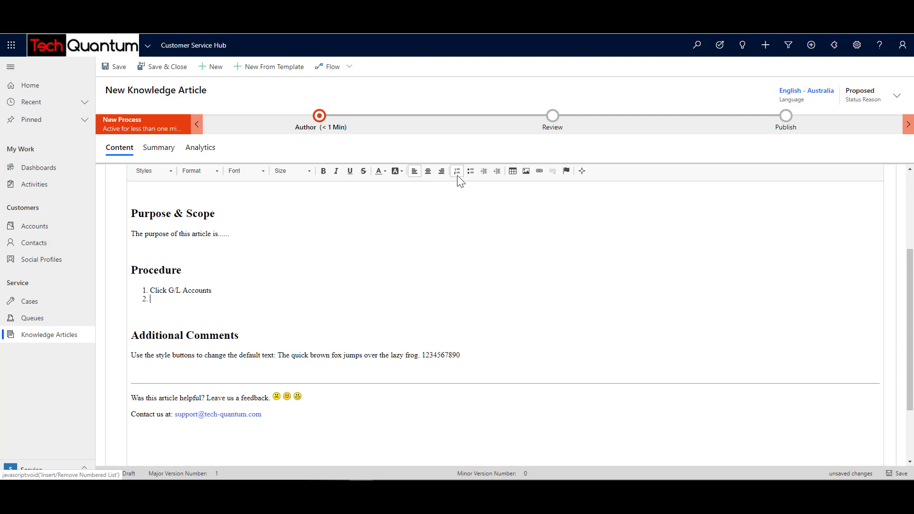
pyautogui.write('....')
pyautogui.press('Return')
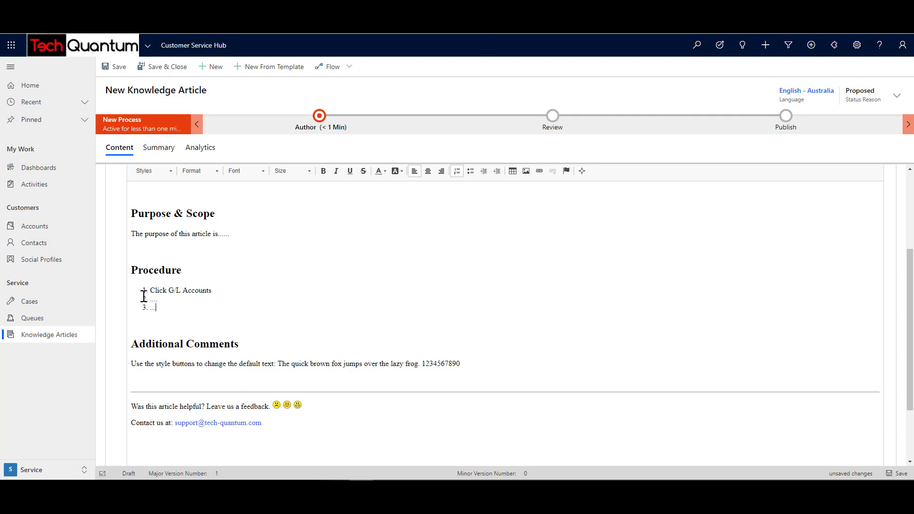
# Step: Save and close the 'Setup Chart of Accounts in Business Central' article as a Draft
pyautogui.scroll(3, 349, 314)
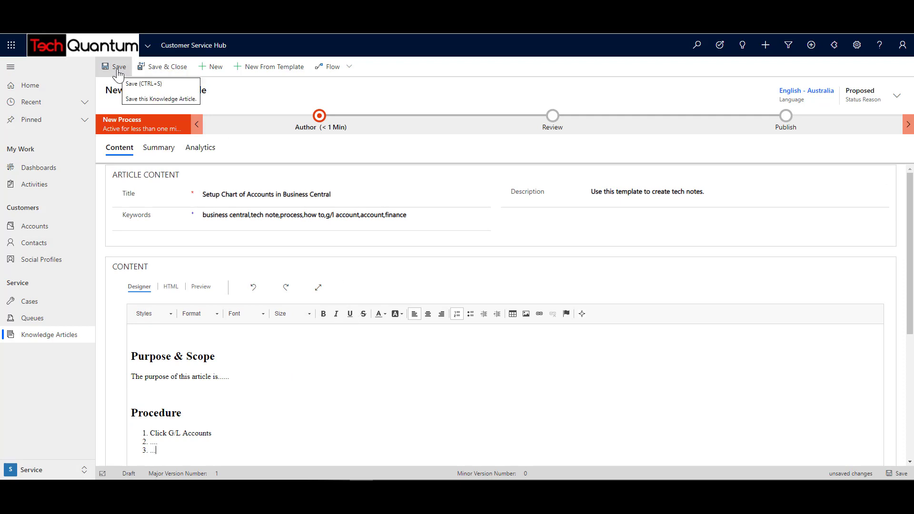
pyautogui.click(159, 69)
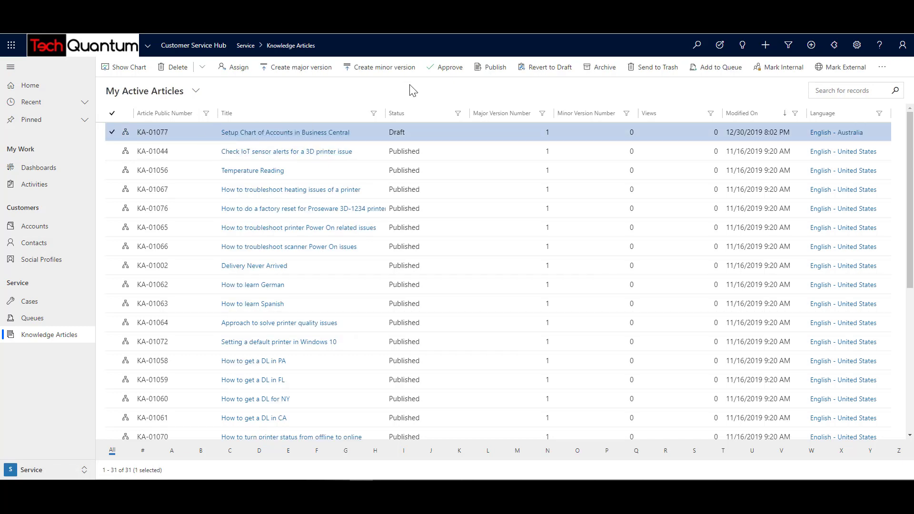
# Step: Approve the Setup Chart of Accounts article and publish it immediately
pyautogui.click(449, 70)
pyautogui.click(483, 303)
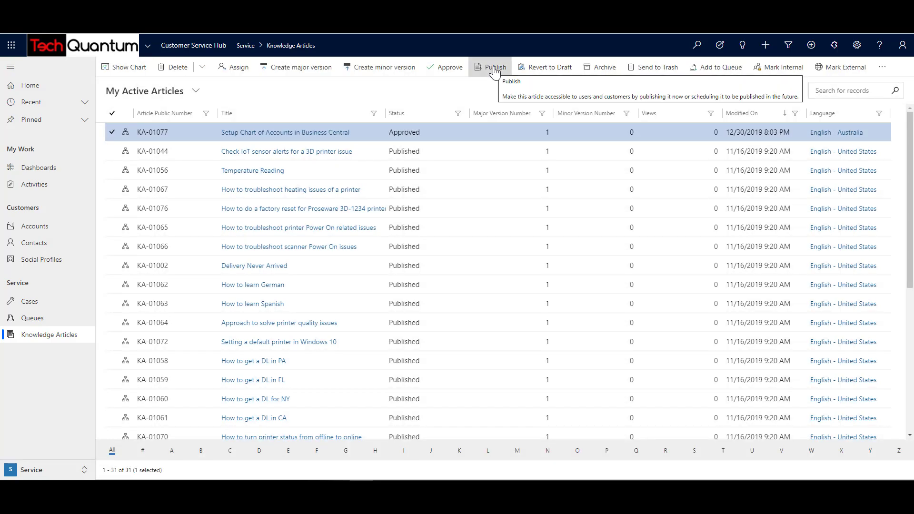
pyautogui.click(494, 71)
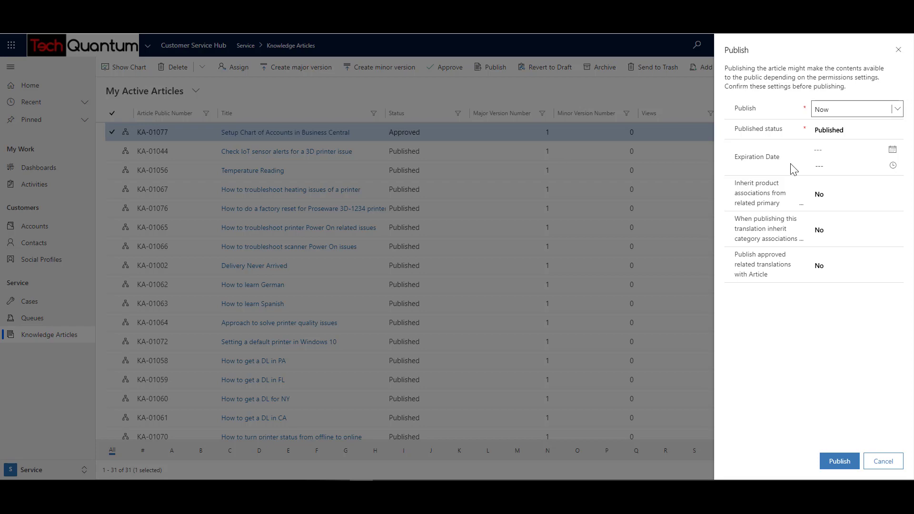
pyautogui.click(841, 469)
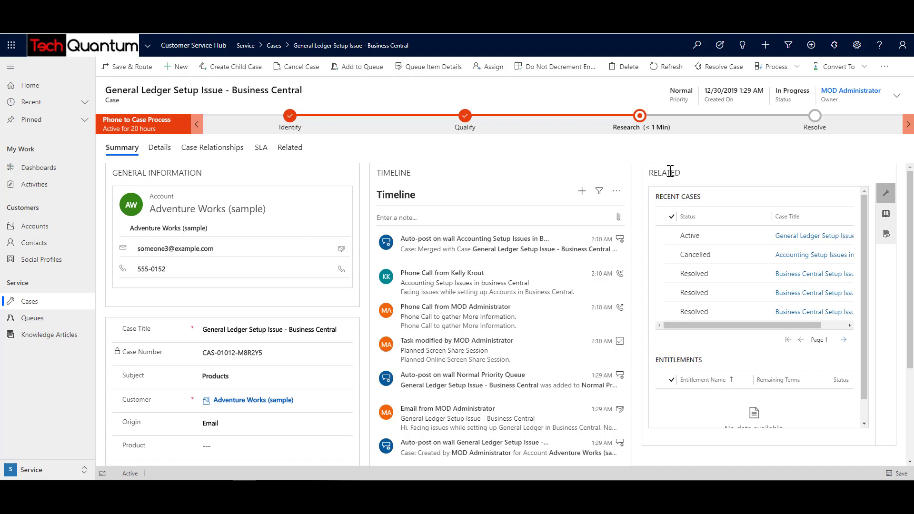
# Step: Run Knowledge Base Search on the case and browse its 25 title-matched results
pyautogui.click(886, 216)
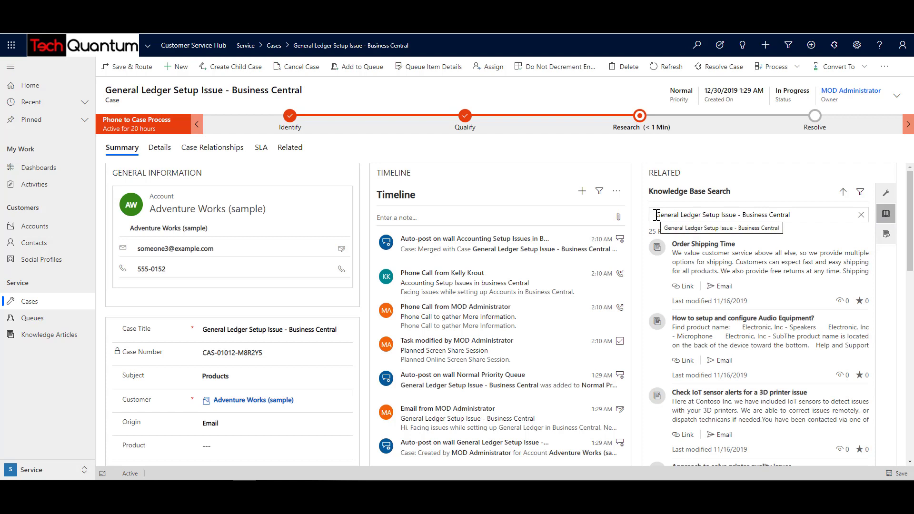
pyautogui.moveTo(657, 215); pyautogui.dragTo(791, 214)
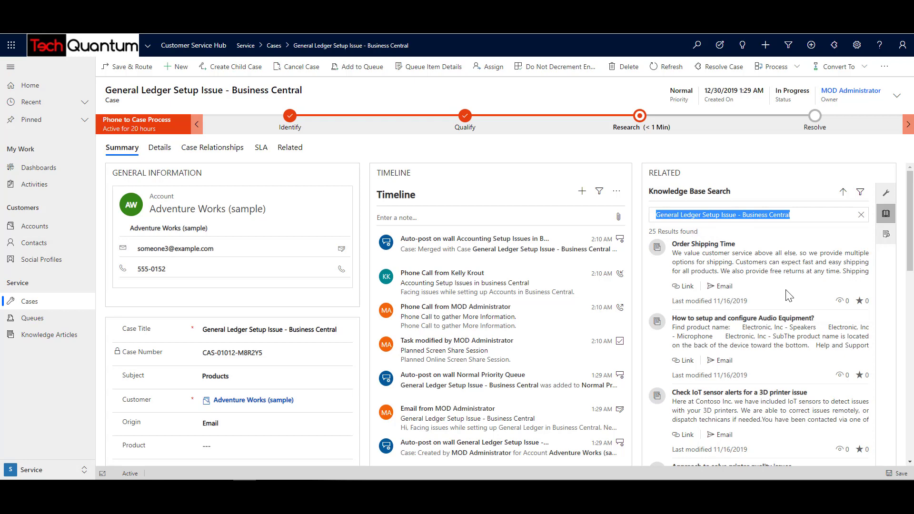
pyautogui.scroll(-2, 793, 290)
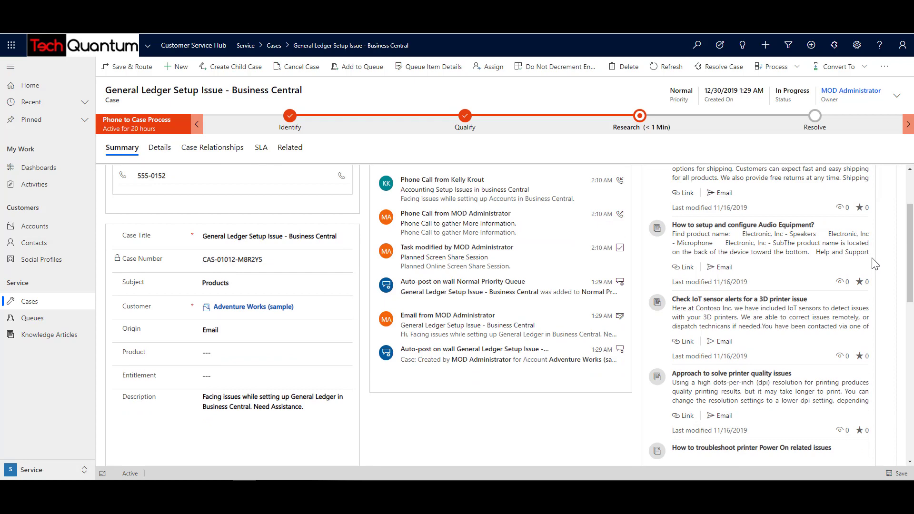
pyautogui.scroll(-1, 863, 267)
pyautogui.scroll(-3, 863, 266)
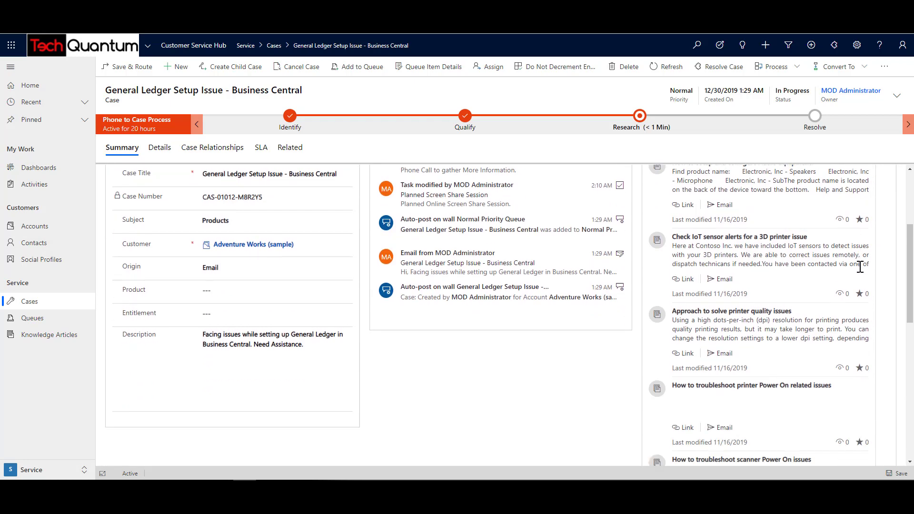
pyautogui.scroll(-5, 857, 275)
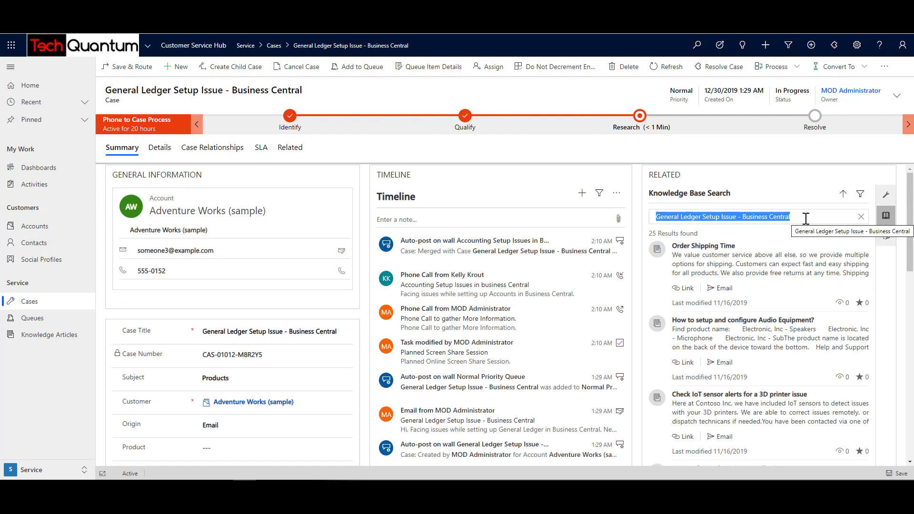
# Step: Search 'setup chart of accounts' and link the Setup Chart of Accounts article to the case
pyautogui.write('se')
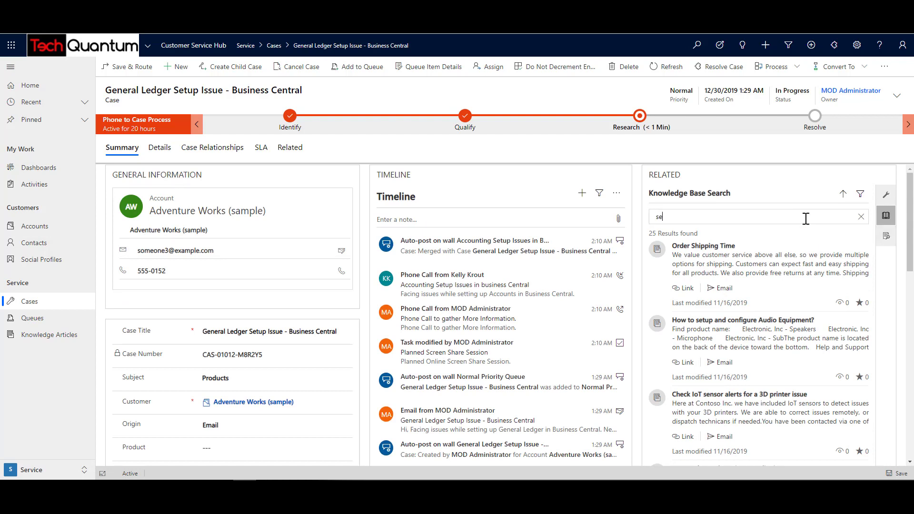
pyautogui.write('p chart ')
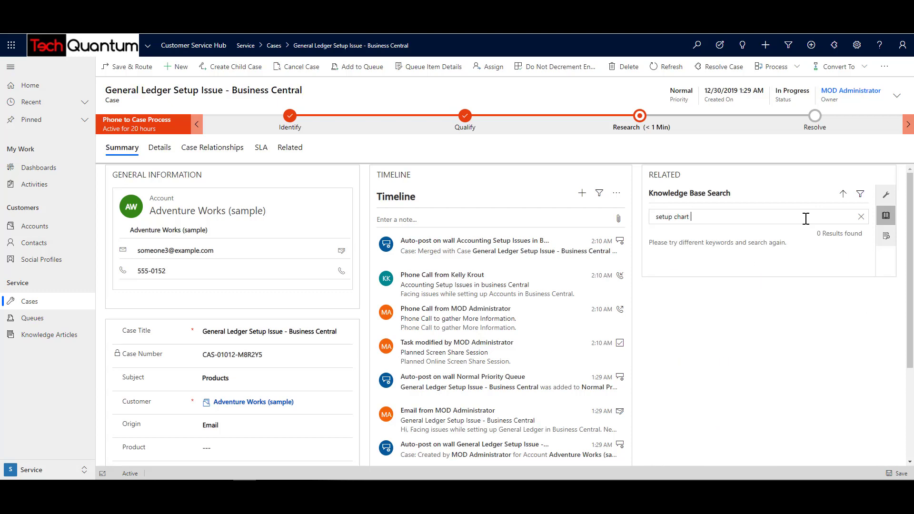
pyautogui.write('of accoun')
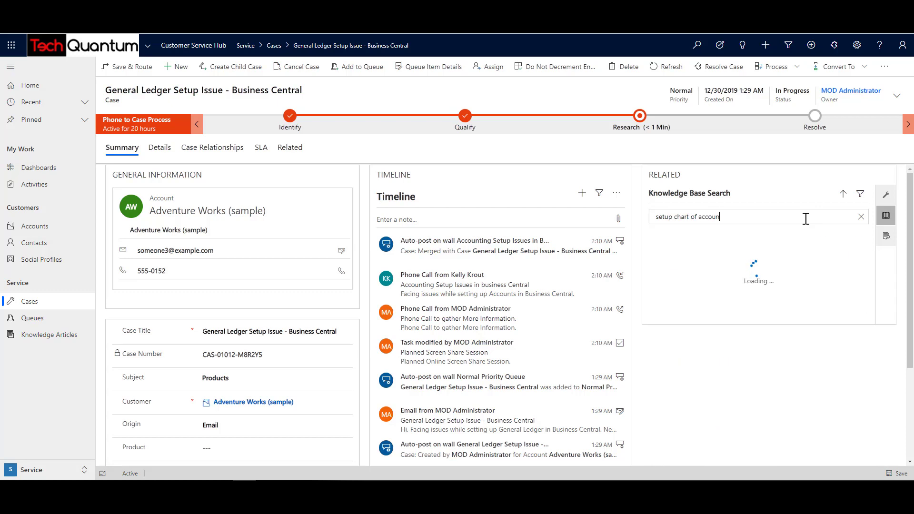
pyautogui.write('ts')
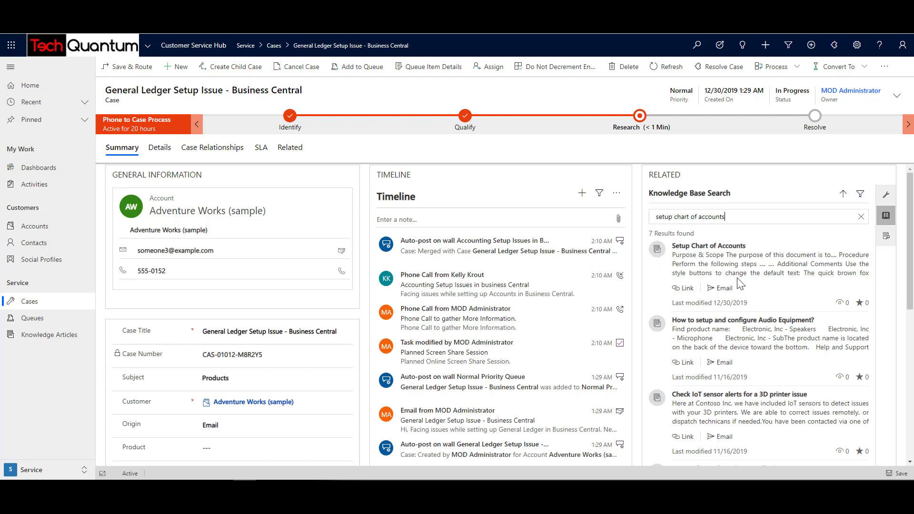
pyautogui.click(686, 292)
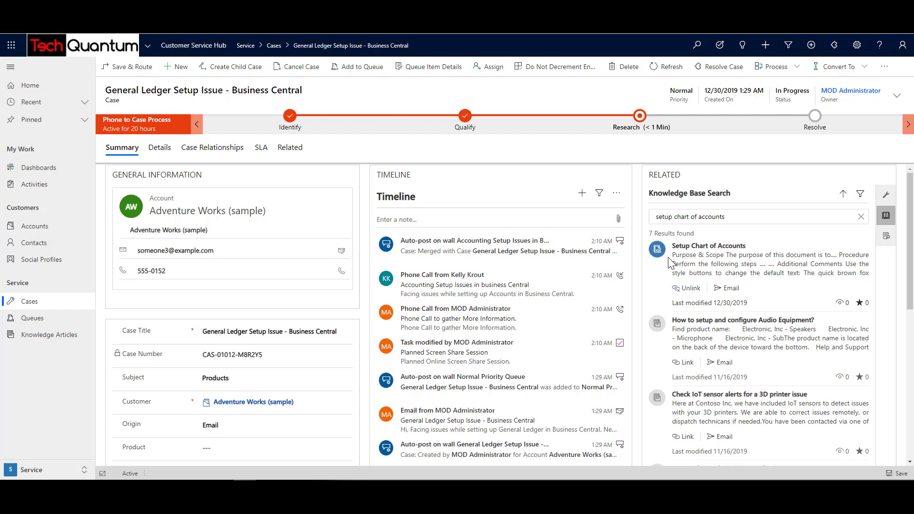
pyautogui.moveTo(658, 251)
pyautogui.click(730, 288)
pyautogui.press('Escape')
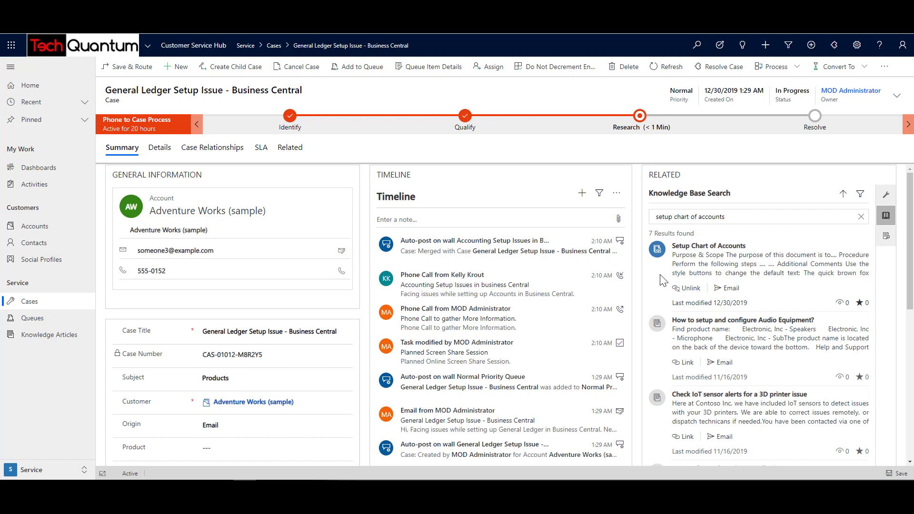